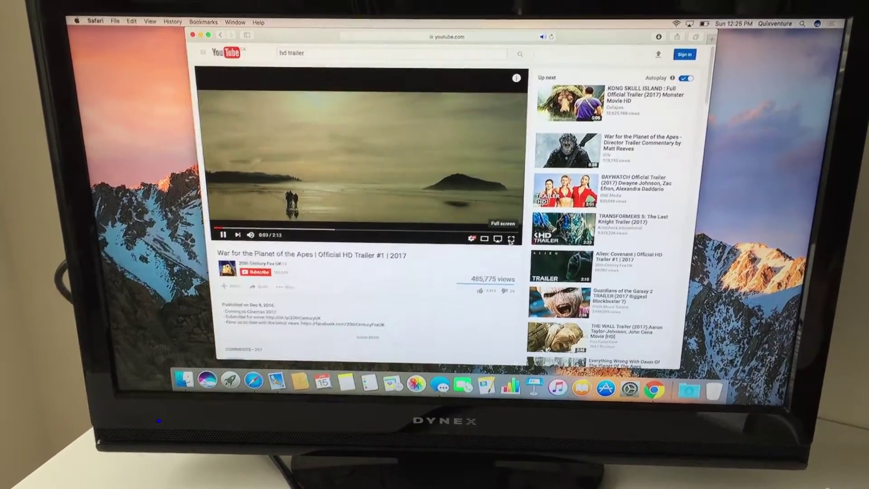
# Show the War for the Planet of the Apes trailer full screen on the mirrored TV.
pyautogui.click(510, 239)
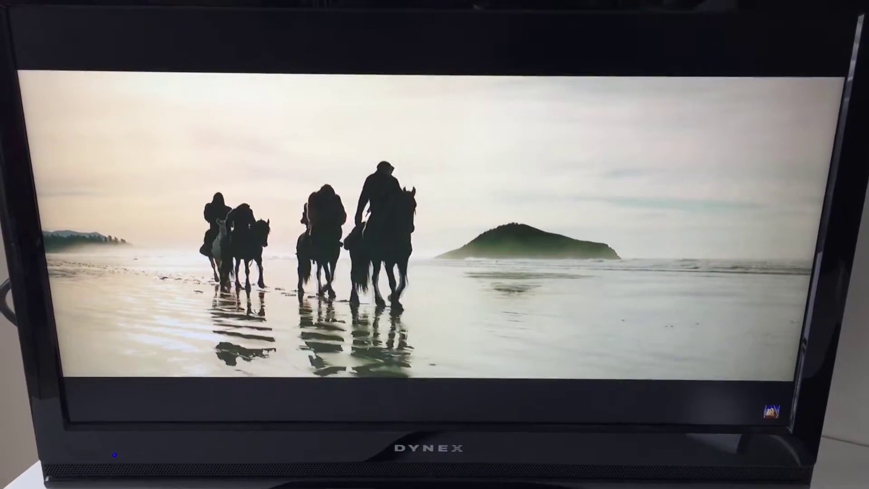
# Exit full screen so the trailer returns to the normal YouTube page view.
pyautogui.press('Escape')
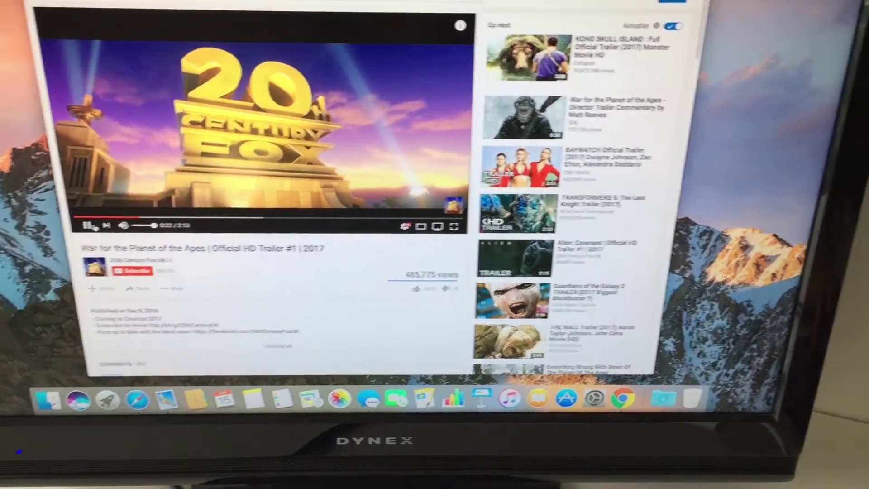
# Pause the trailer at the 20th Century Fox logo.
pyautogui.click(349, 231)
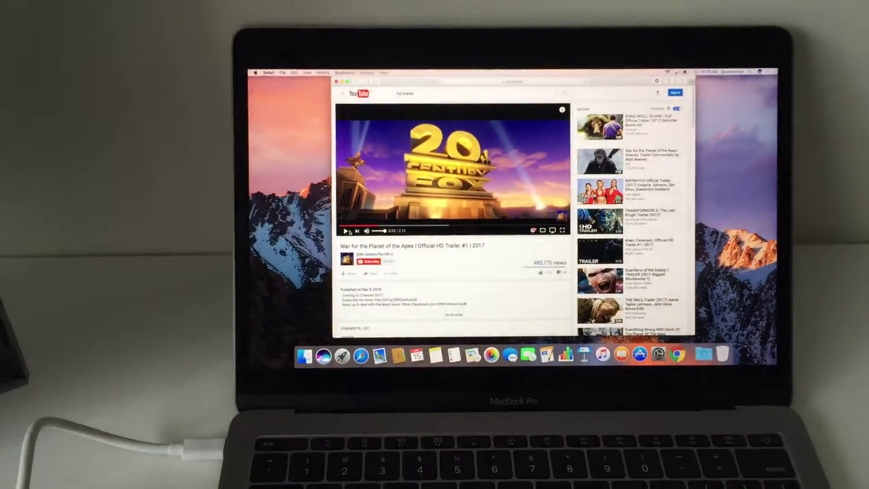